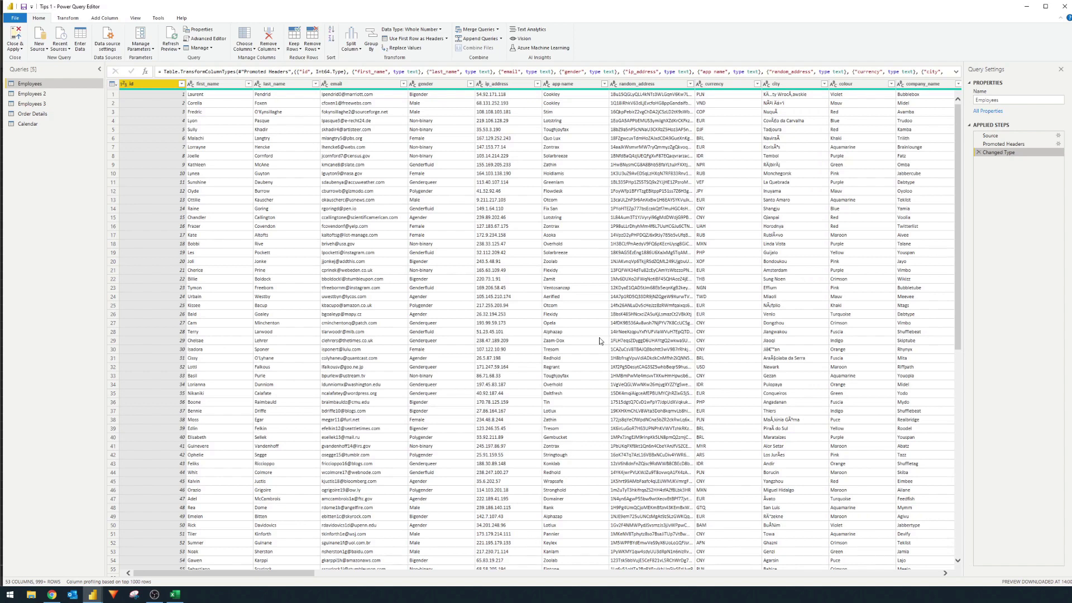
# Remove all other columns from the Employees query, keeping id through post_code without random_address.
pyautogui.click(658, 86)
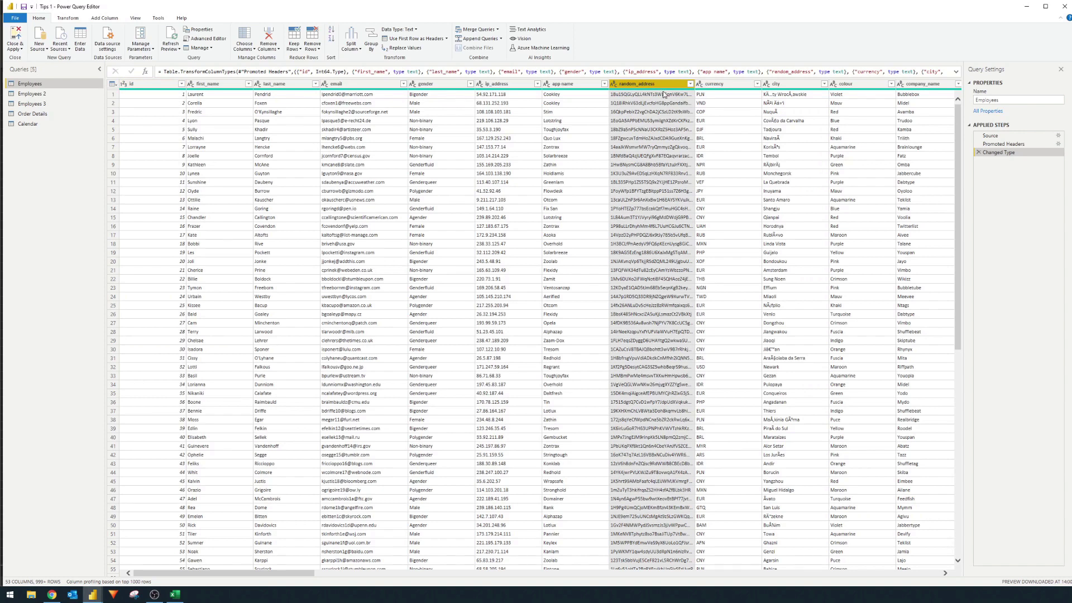
pyautogui.moveTo(294, 575); pyautogui.dragTo(541, 546)
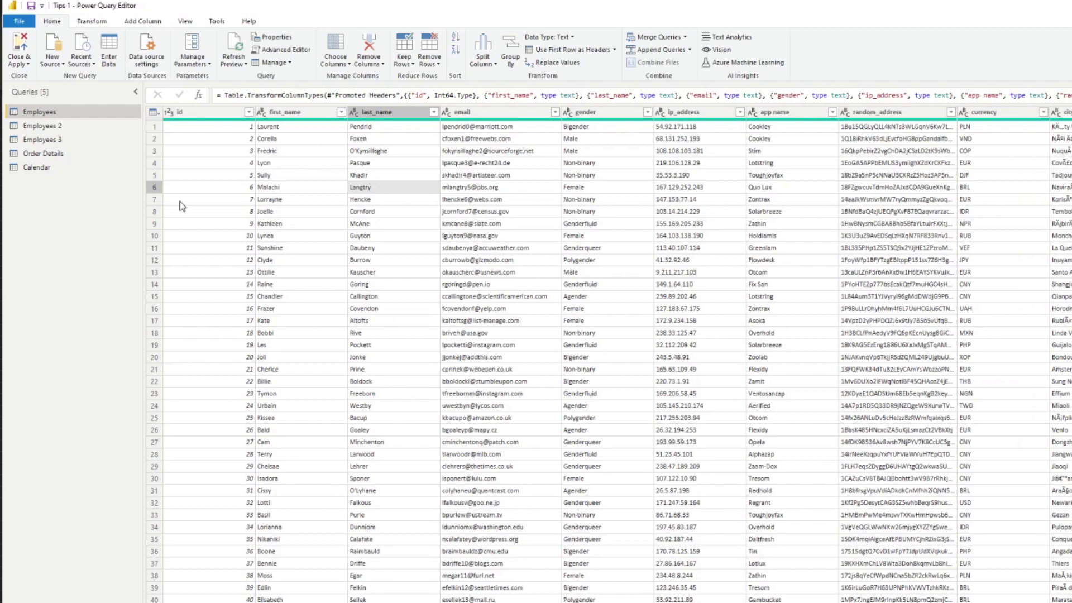
pyautogui.click(184, 112)
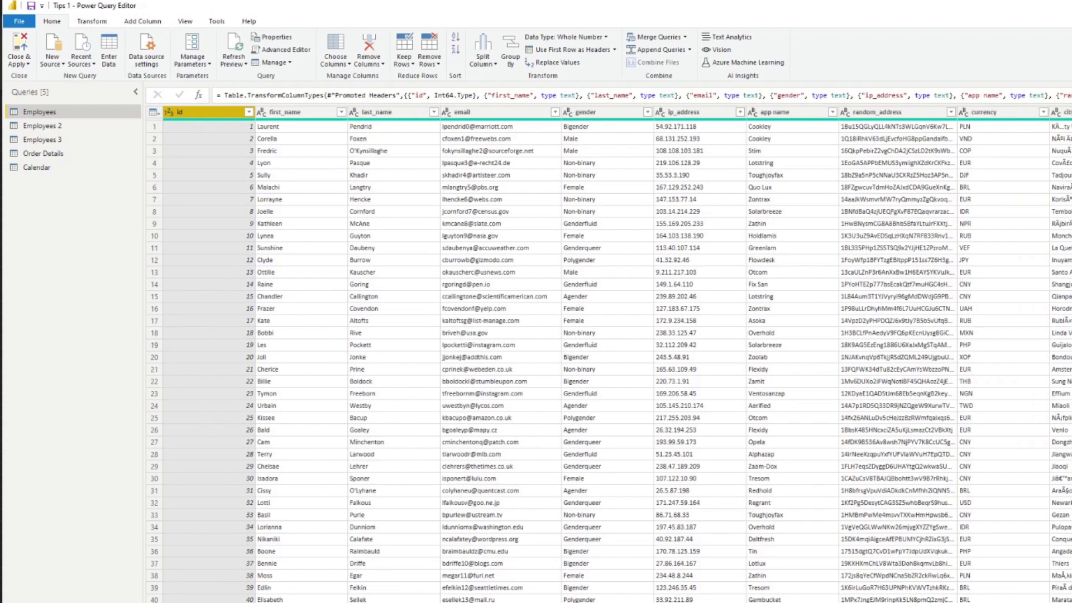
pyautogui.hscroll(10, 706, 565)
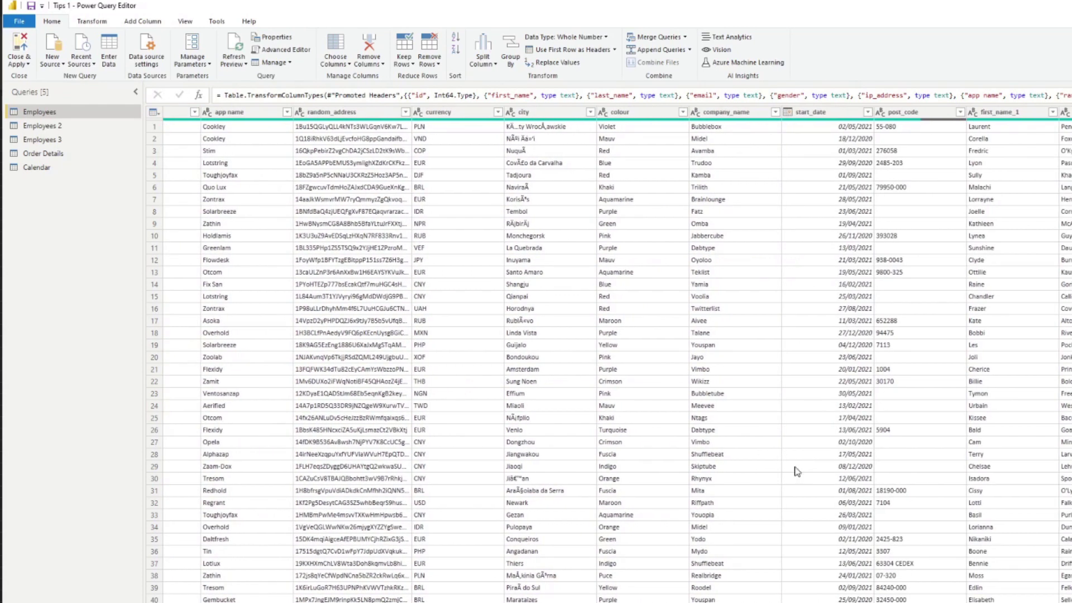
pyautogui.keyDown('shift'); pyautogui.click(902, 115); pyautogui.keyUp('shift')
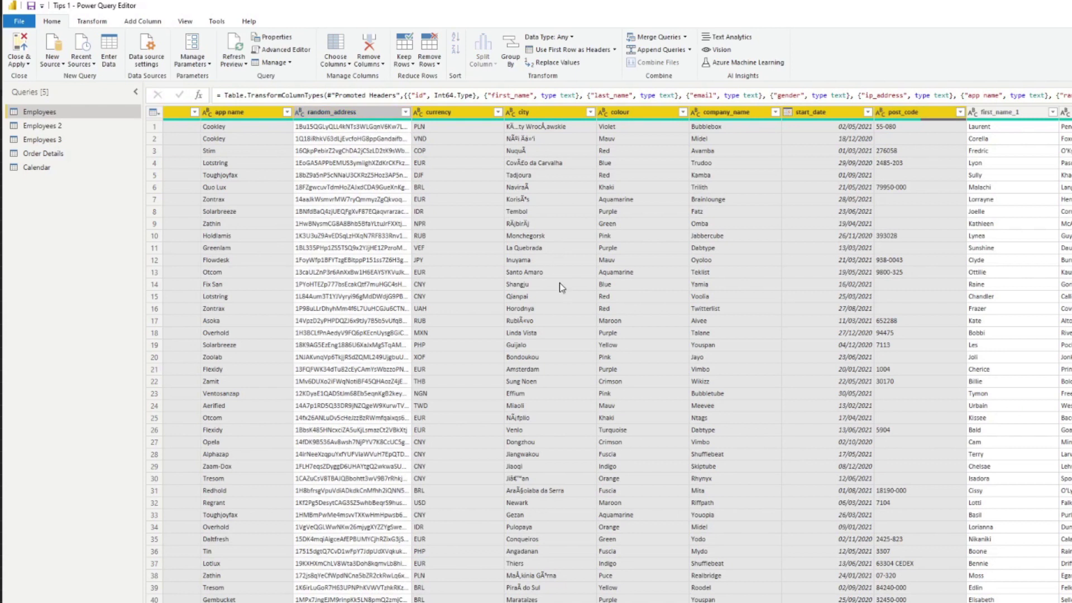
pyautogui.rightClick(479, 117)
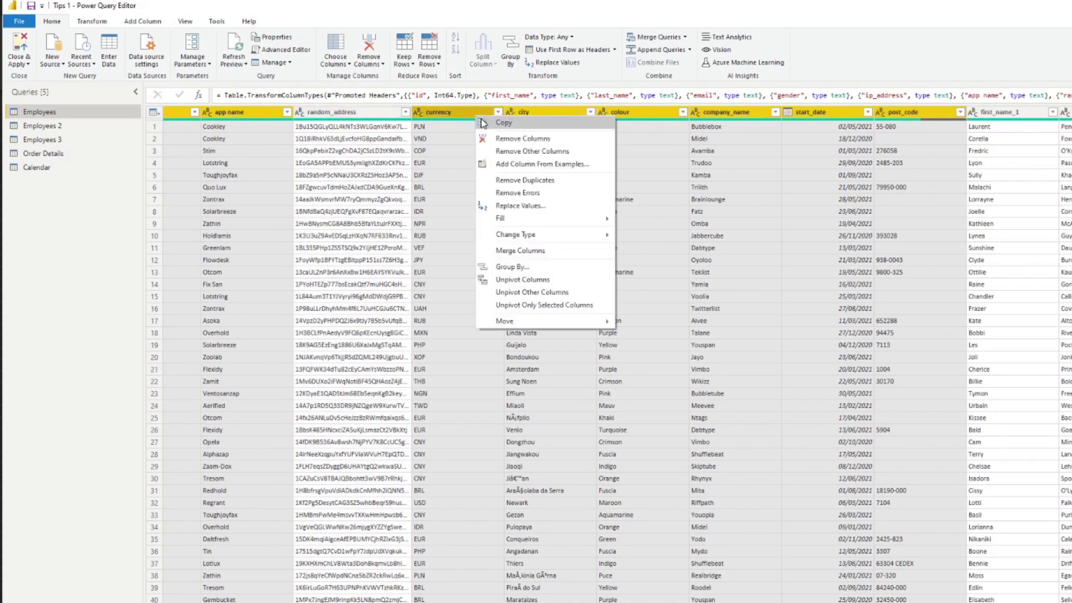
pyautogui.click(543, 152)
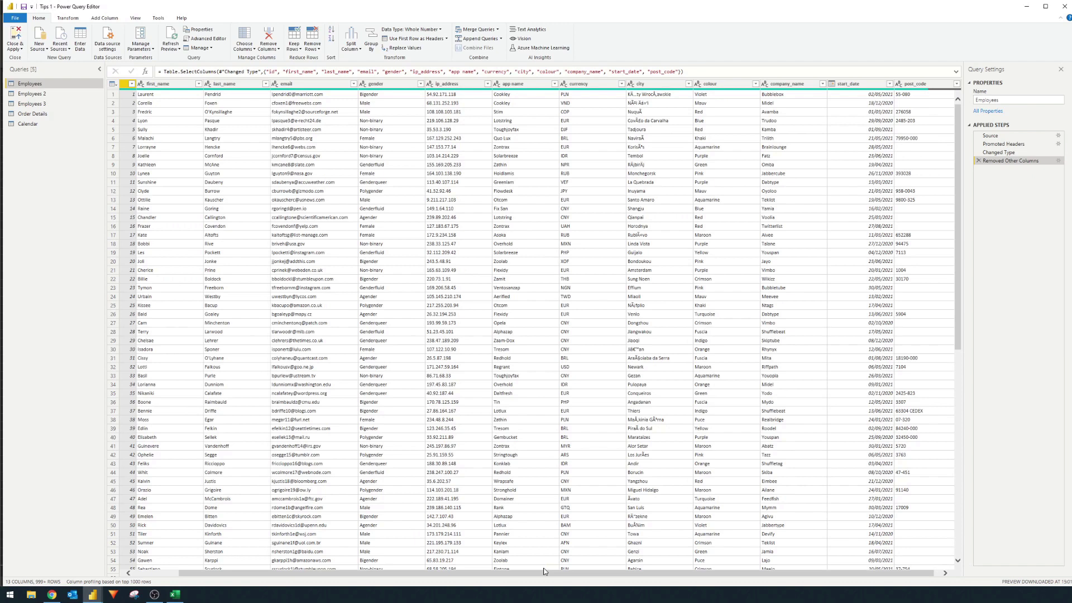
pyautogui.click(51, 595)
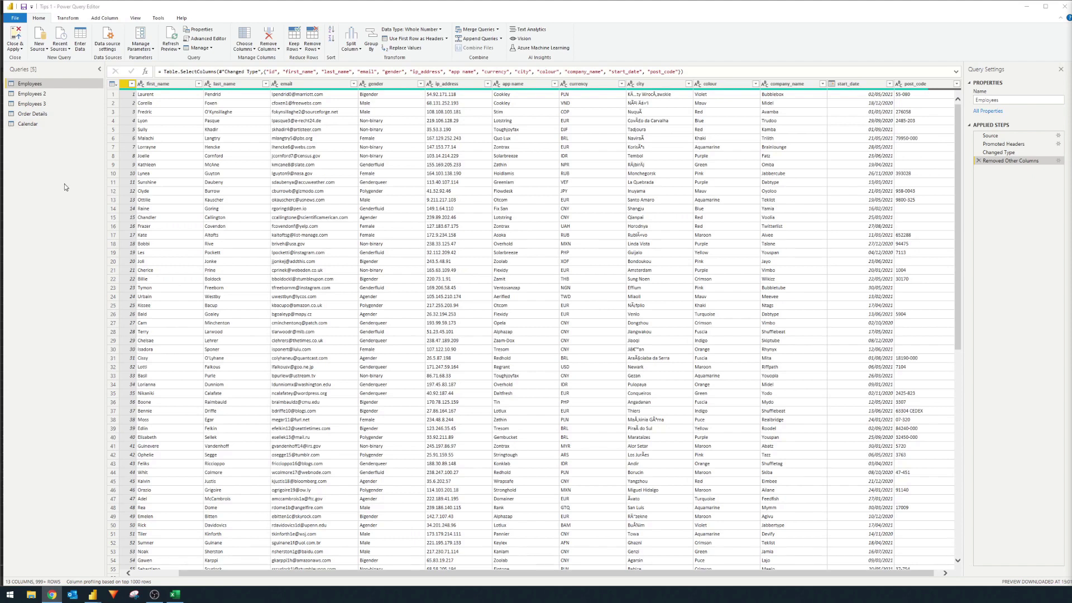
# In the Order Details query, remove every column other than OrderID, UnitPrice and Quantity.
pyautogui.click(40, 115)
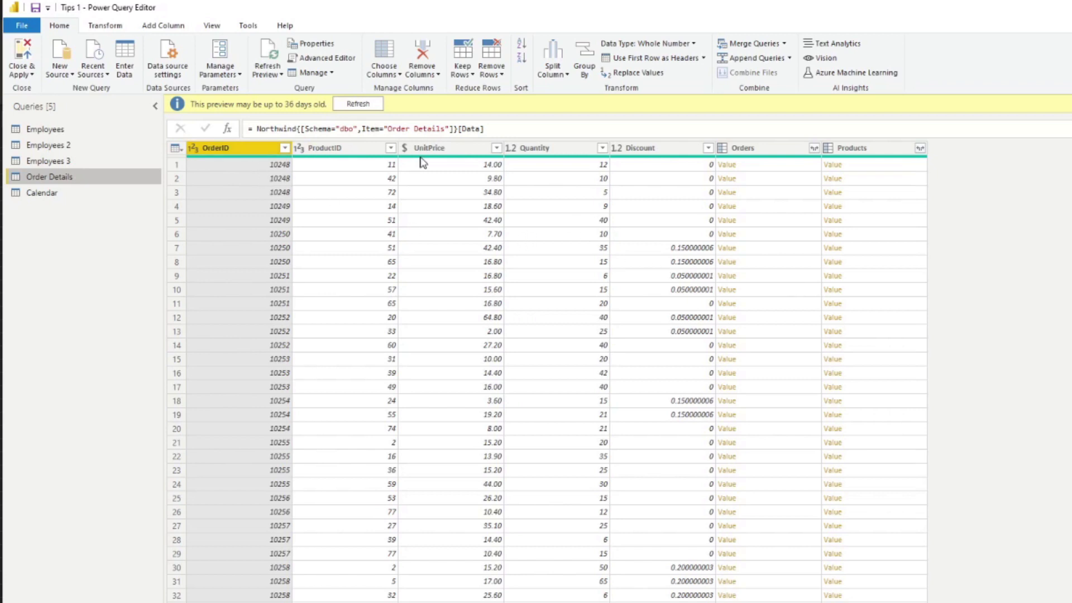
pyautogui.keyDown('ctrl'); pyautogui.click(445, 148); pyautogui.keyUp('ctrl')
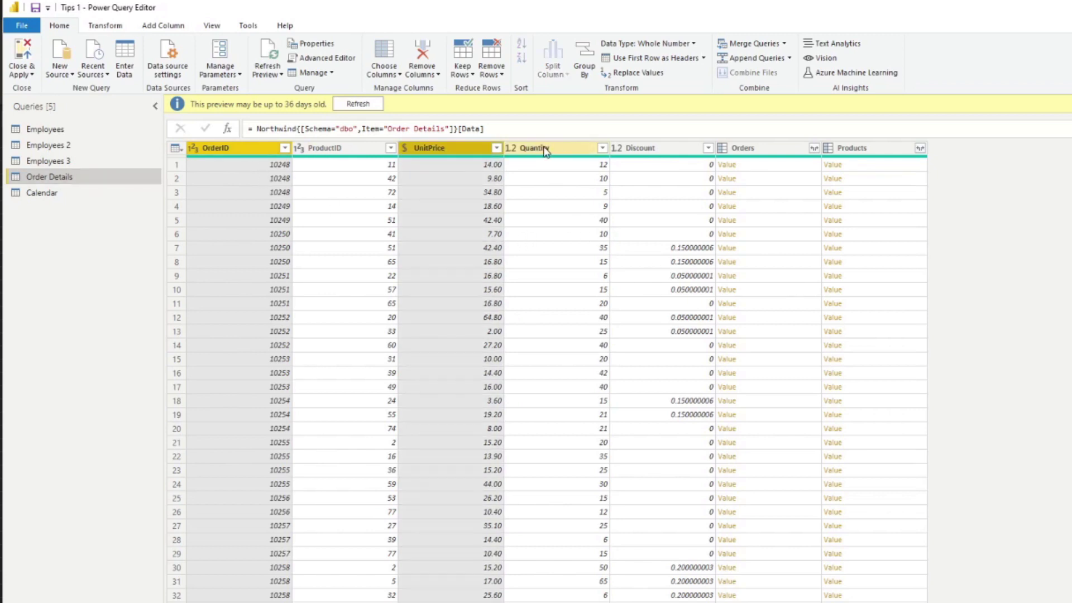
pyautogui.keyDown('ctrl'); pyautogui.click(545, 149); pyautogui.keyUp('ctrl')
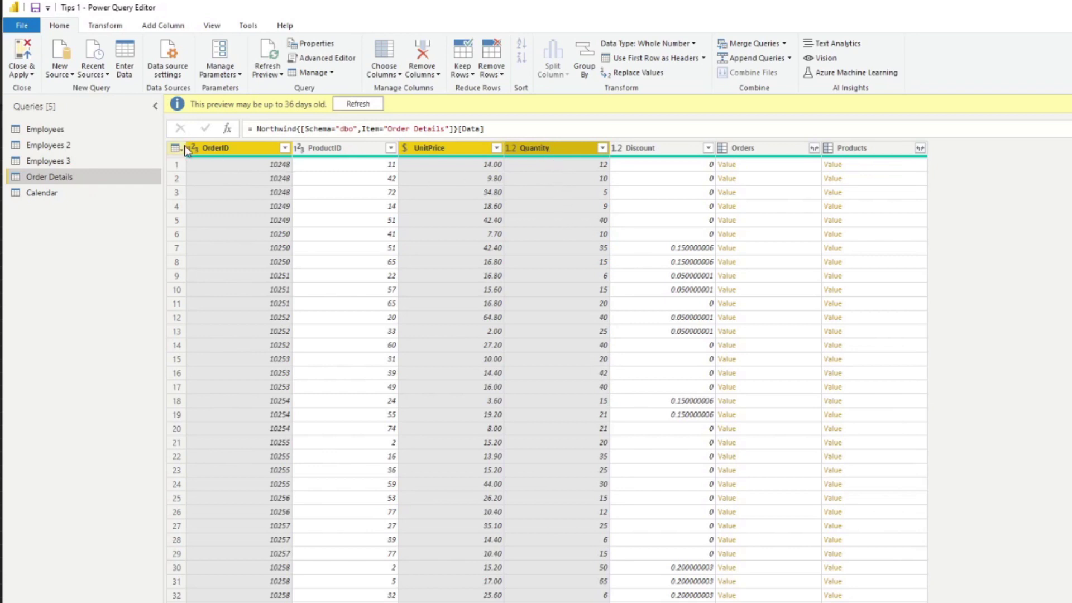
pyautogui.rightClick(552, 149)
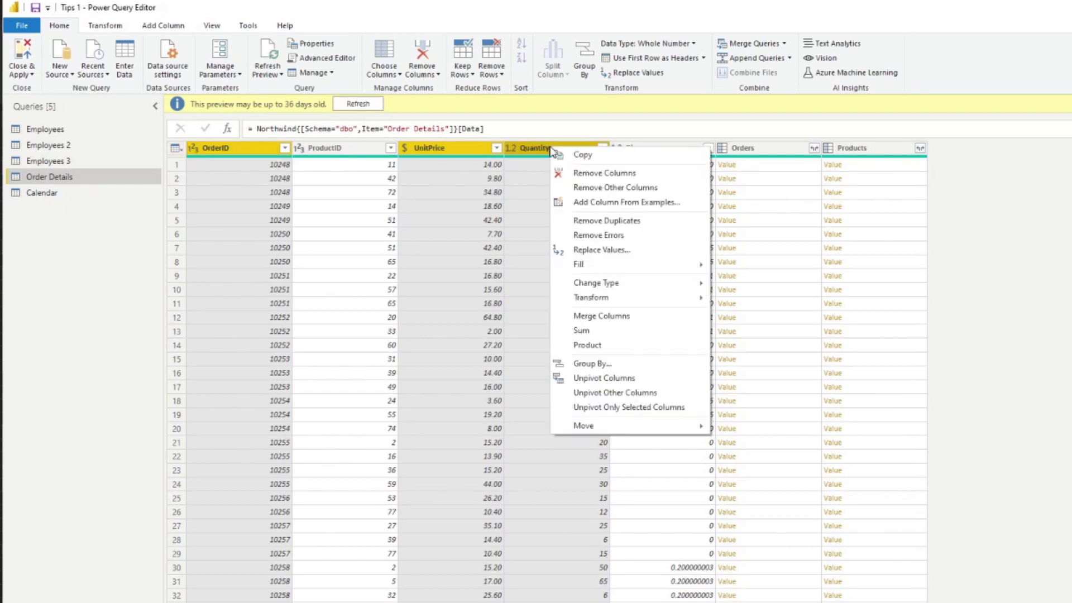
pyautogui.click(578, 188)
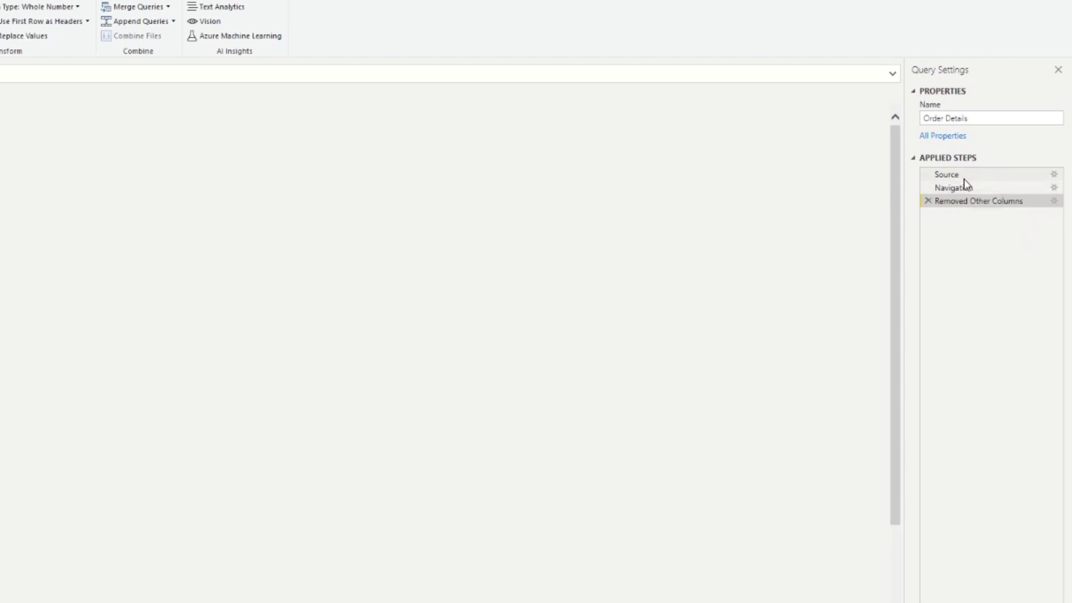
# View the native query behind the Removed Other Columns step of Order Details.
pyautogui.rightClick(967, 199)
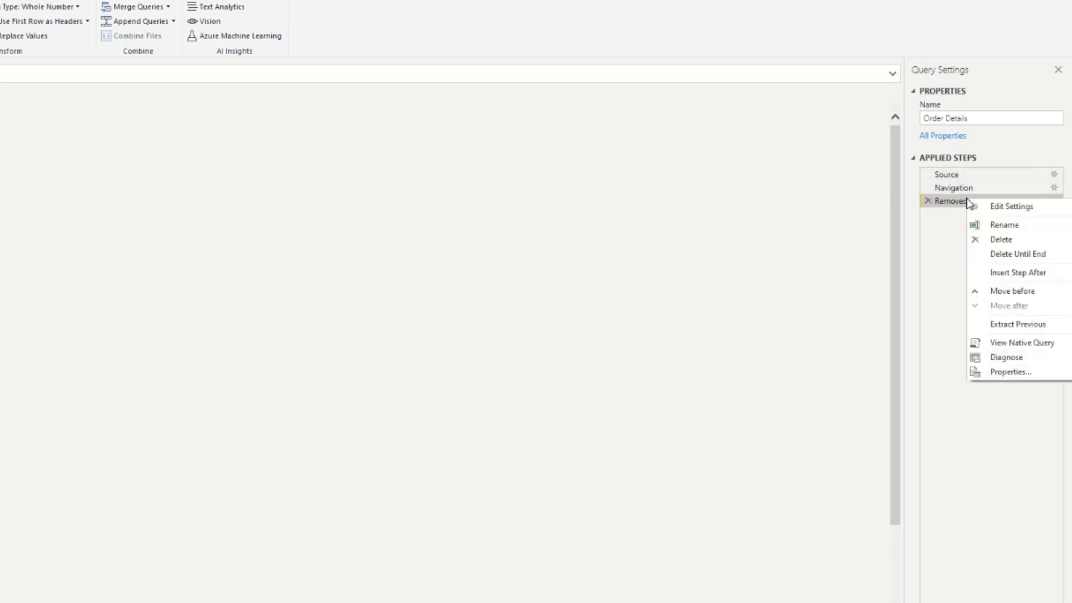
pyautogui.click(1034, 349)
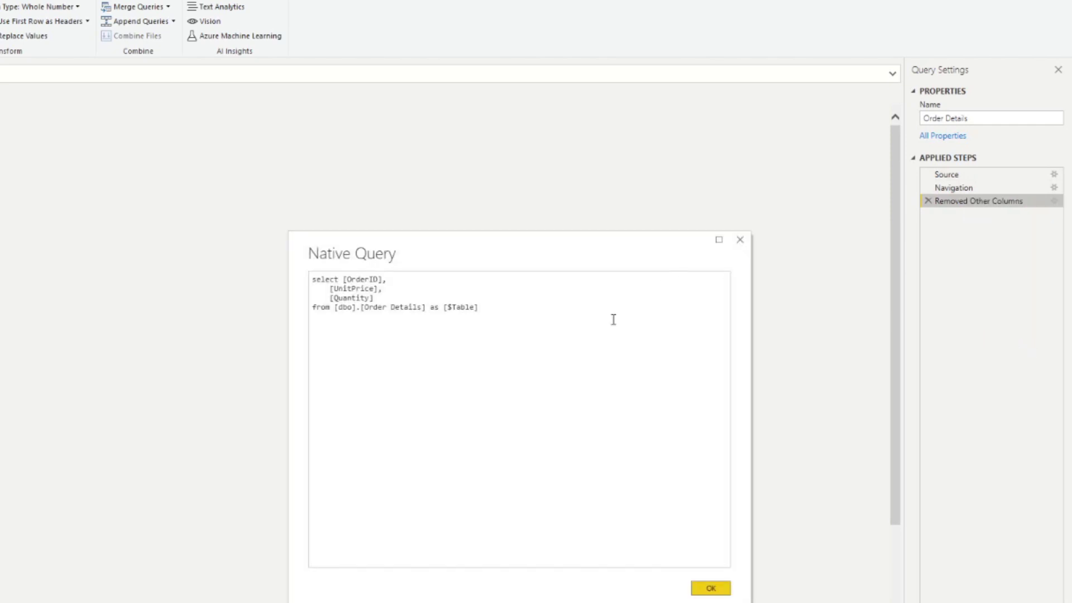
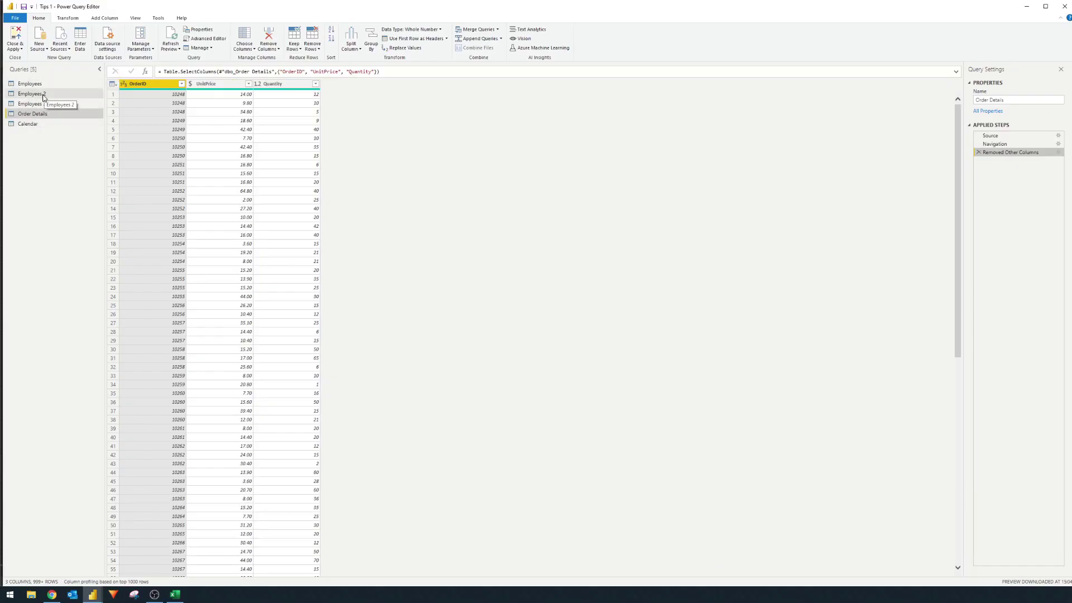
# Examine the Employees 2 query's applied steps one after another, from Removed Other Columns through Changed Type3.
pyautogui.click(43, 95)
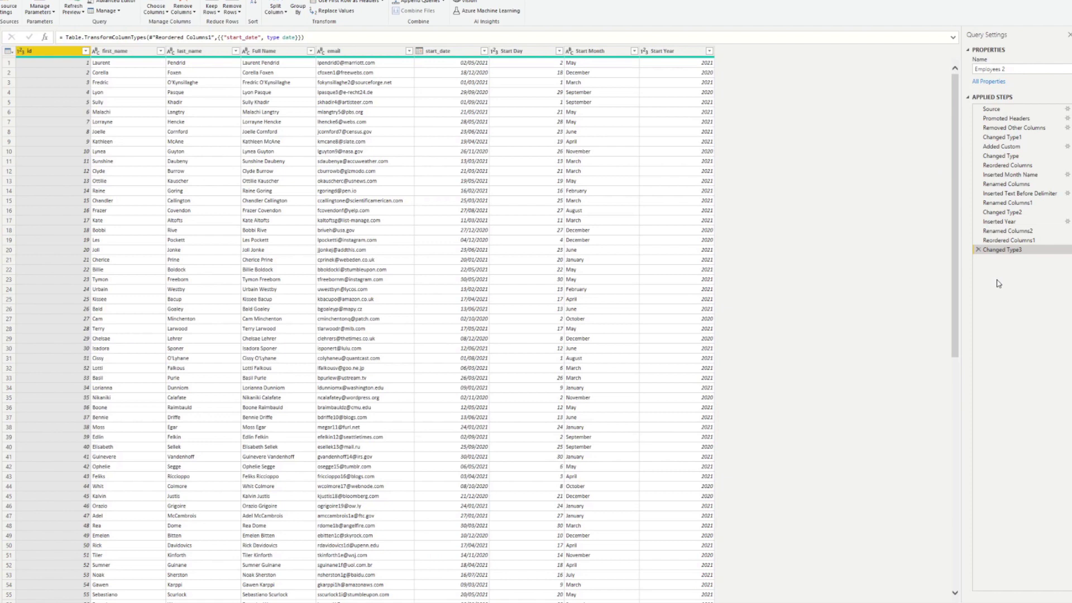
pyautogui.click(1011, 128)
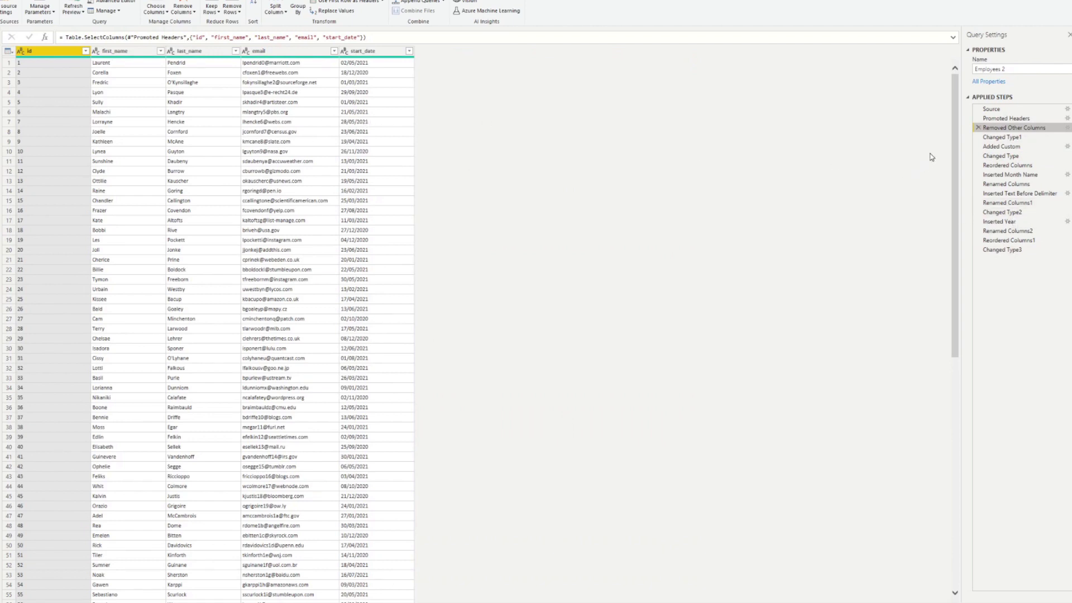
pyautogui.click(1009, 139)
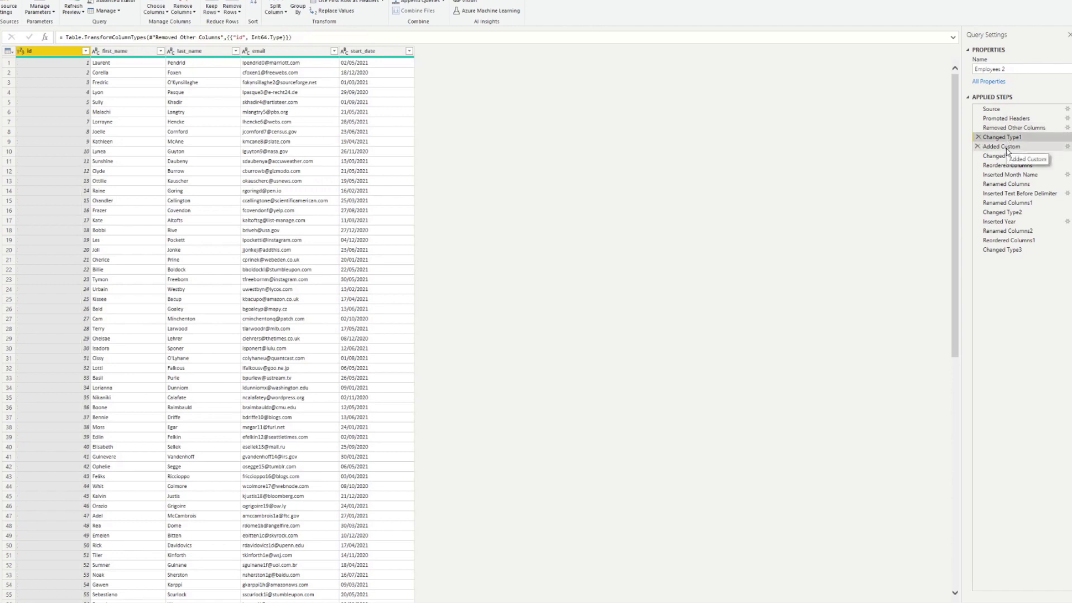
pyautogui.click(1007, 148)
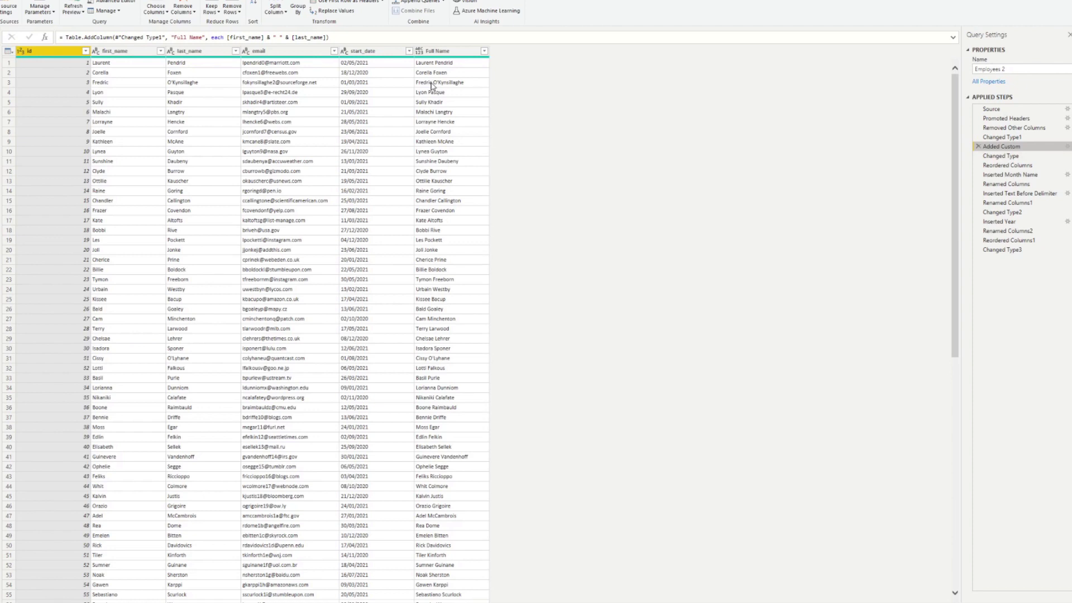
pyautogui.click(1017, 166)
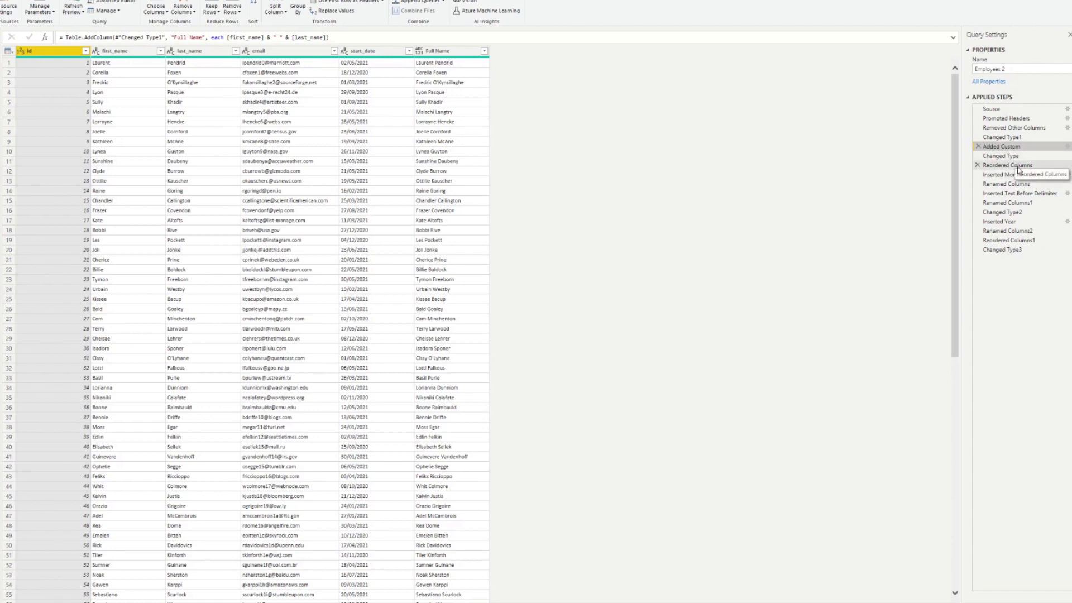
pyautogui.click(1019, 175)
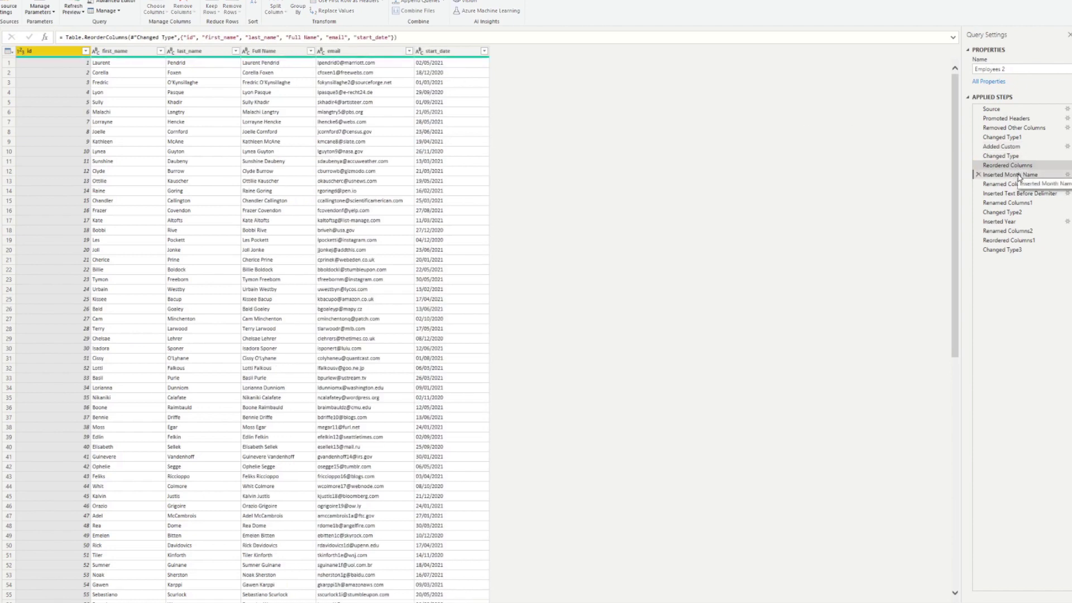
pyautogui.click(1014, 187)
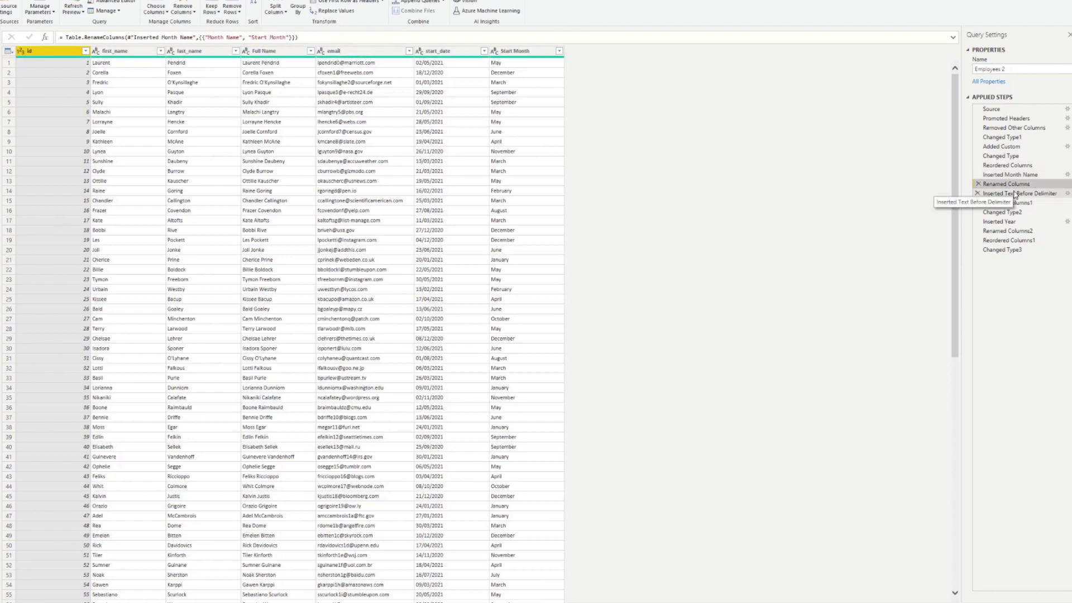
pyautogui.click(1014, 194)
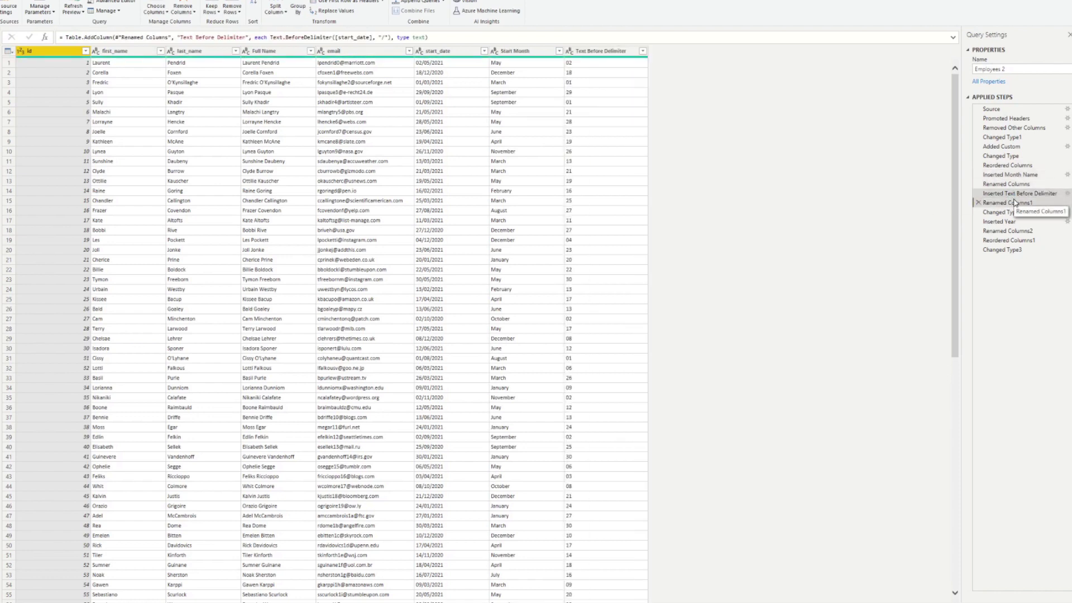
pyautogui.click(1015, 203)
pyautogui.click(1015, 212)
pyautogui.click(1015, 222)
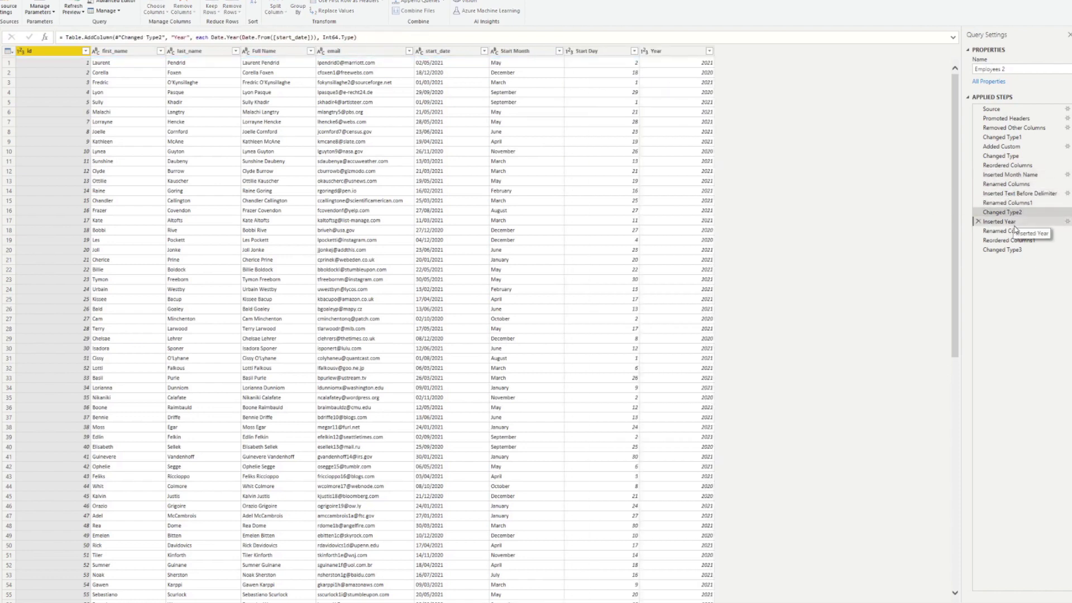
pyautogui.click(1015, 232)
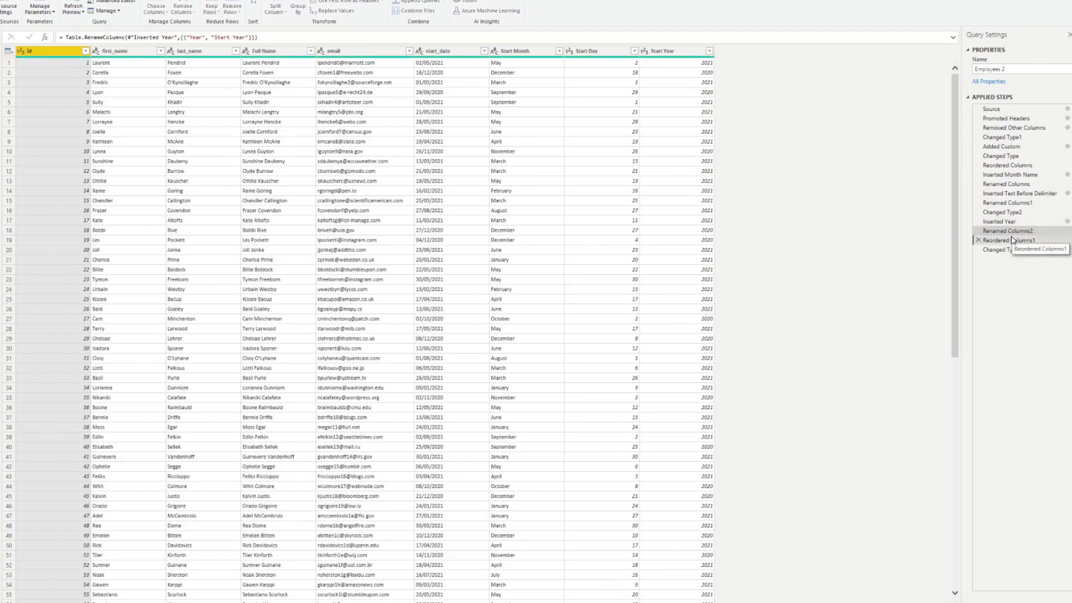
pyautogui.click(1015, 240)
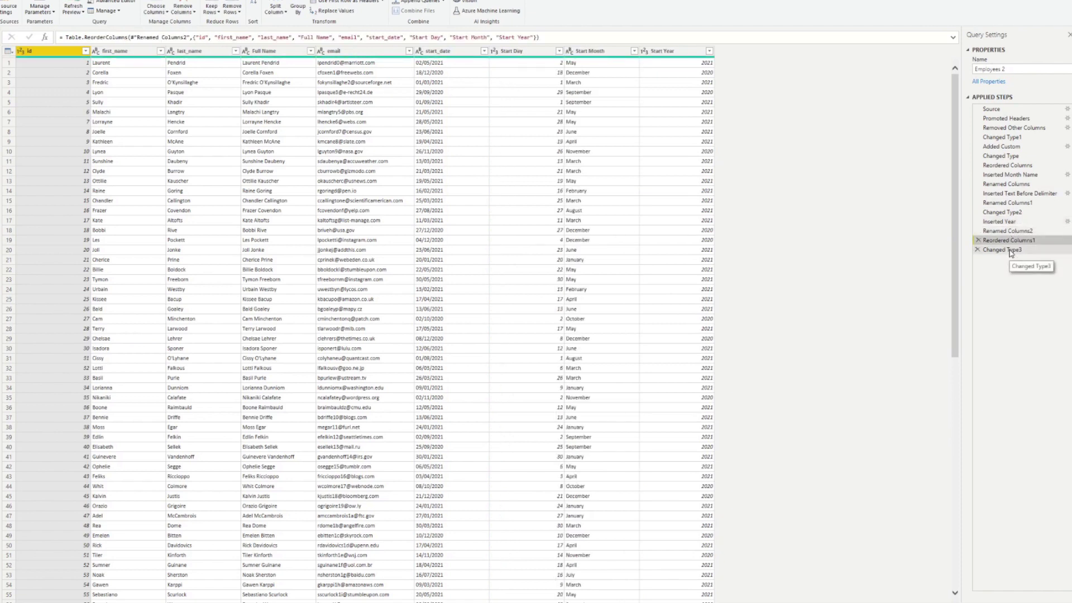
pyautogui.click(1012, 250)
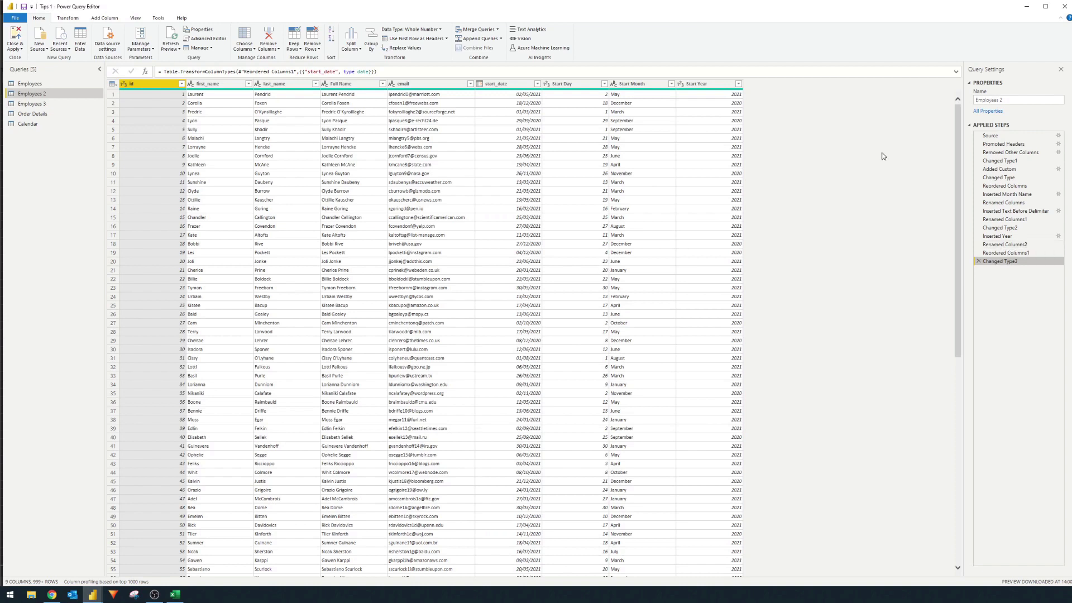
# In the Employees 3 query, open the Added Full Name applied step's name for editing.
pyautogui.click(33, 102)
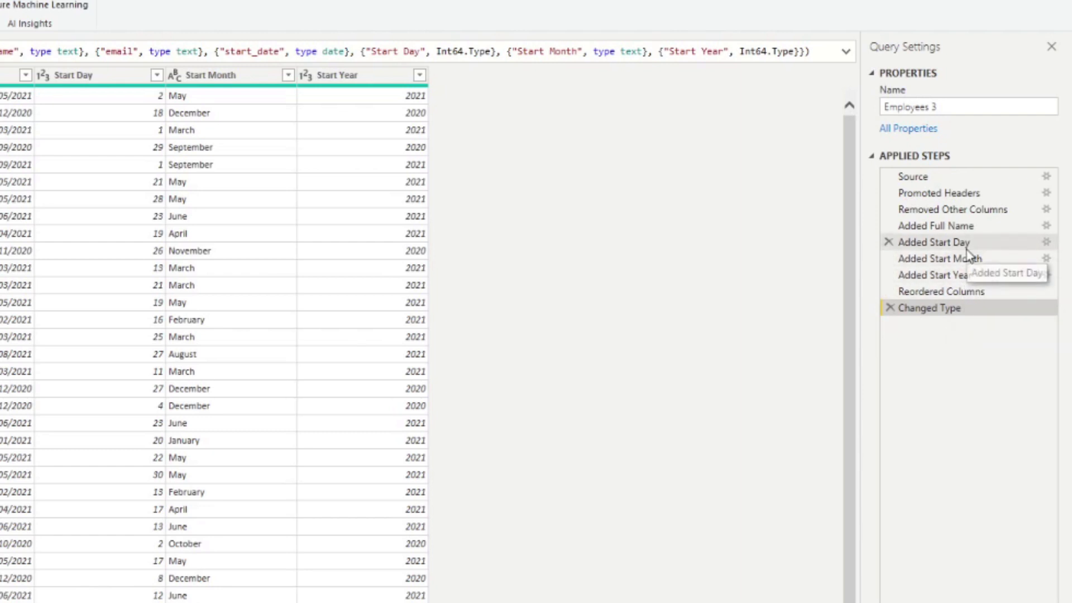
pyautogui.click(960, 229)
pyautogui.rightClick(961, 227)
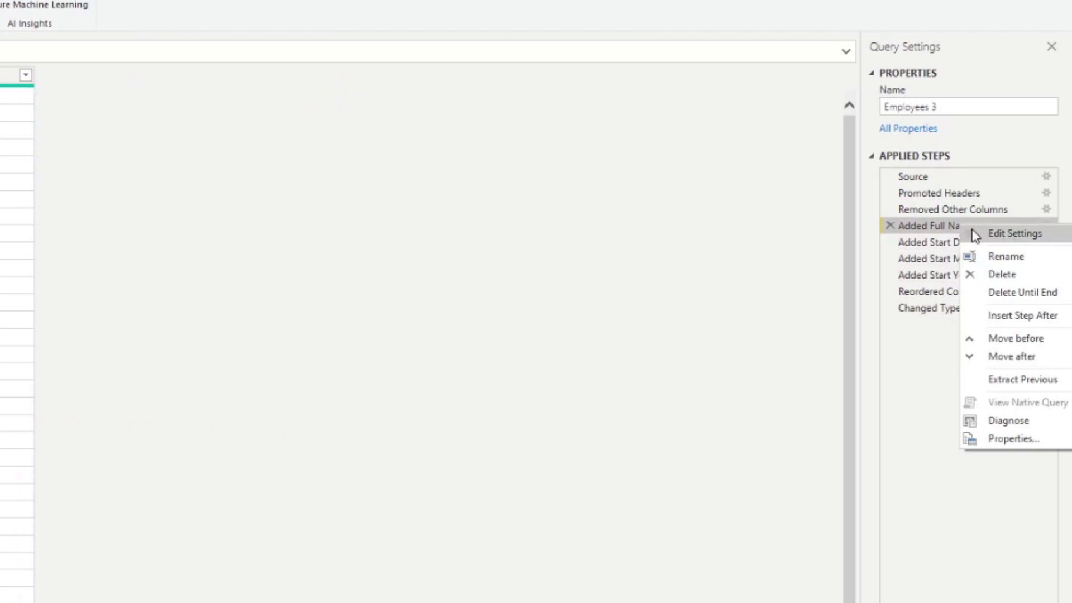
pyautogui.click(1005, 257)
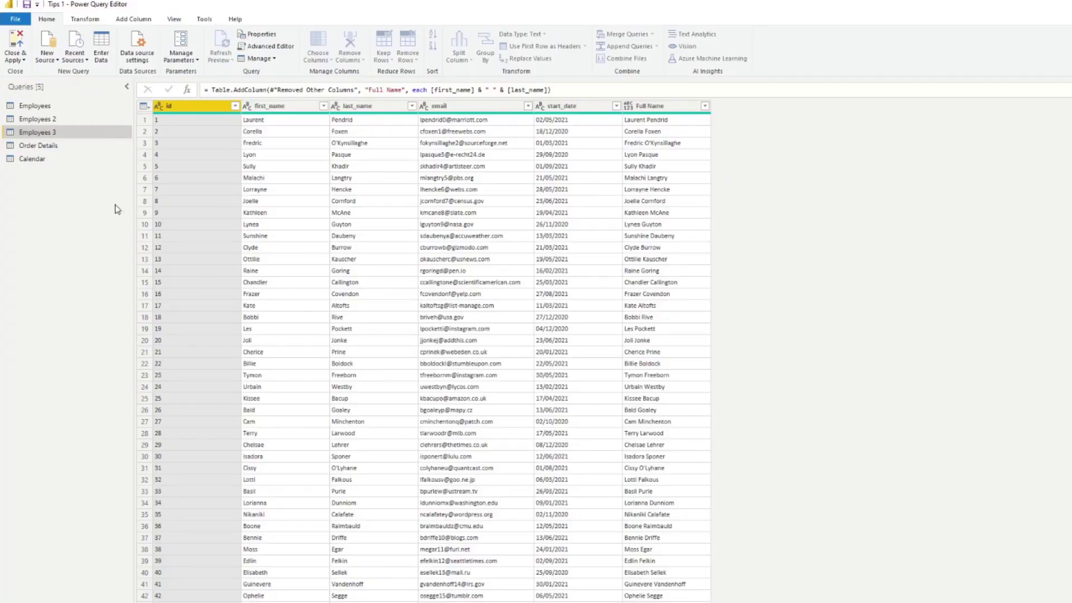
# Examine the Calendar query's M code in the Advanced Editor.
pyautogui.click(40, 161)
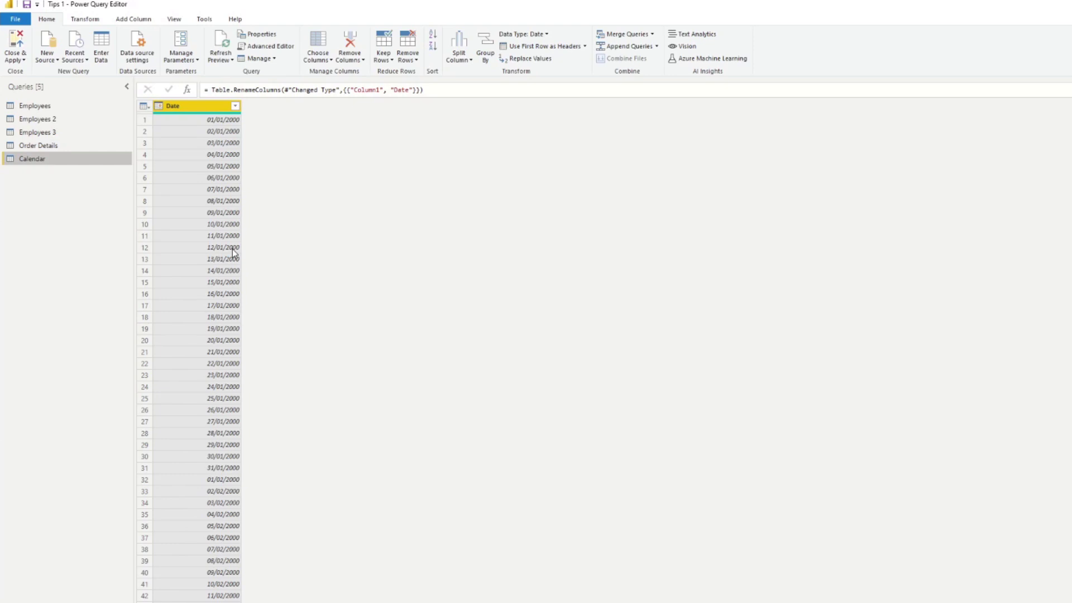
pyautogui.click(269, 47)
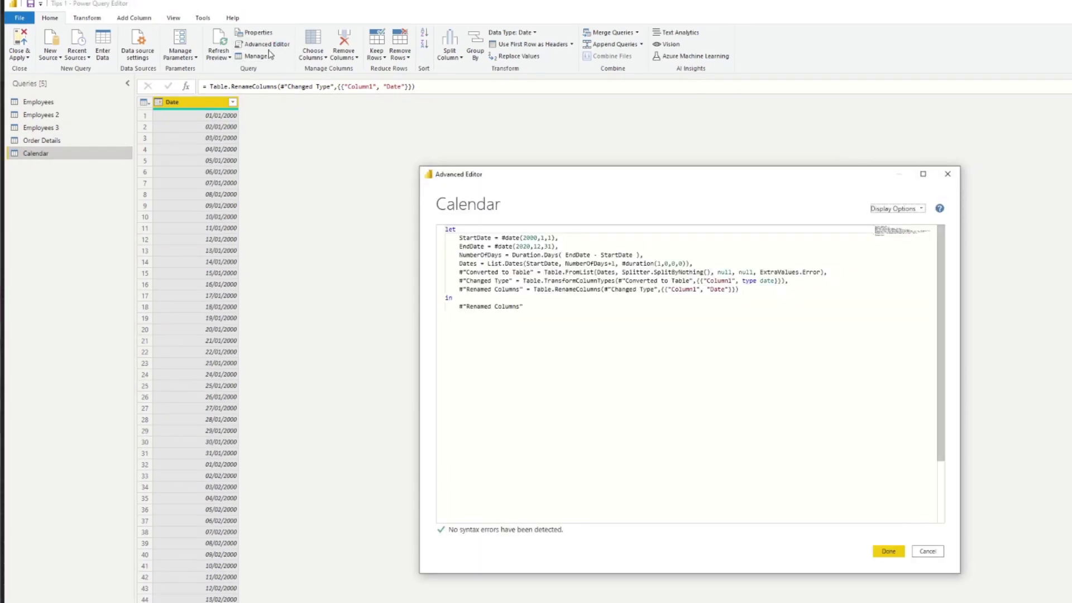
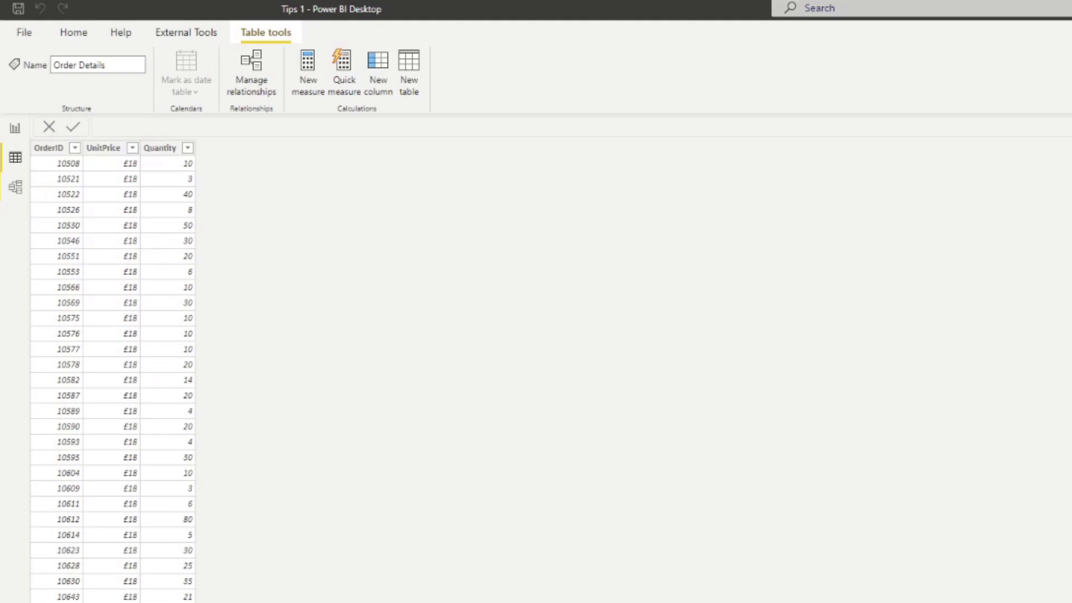
# Add a calculated column Total Sales to Order Details that multiplies 'Order Details'[UnitPrice] by 'Order Details'[Quantity].
pyautogui.click(381, 75)
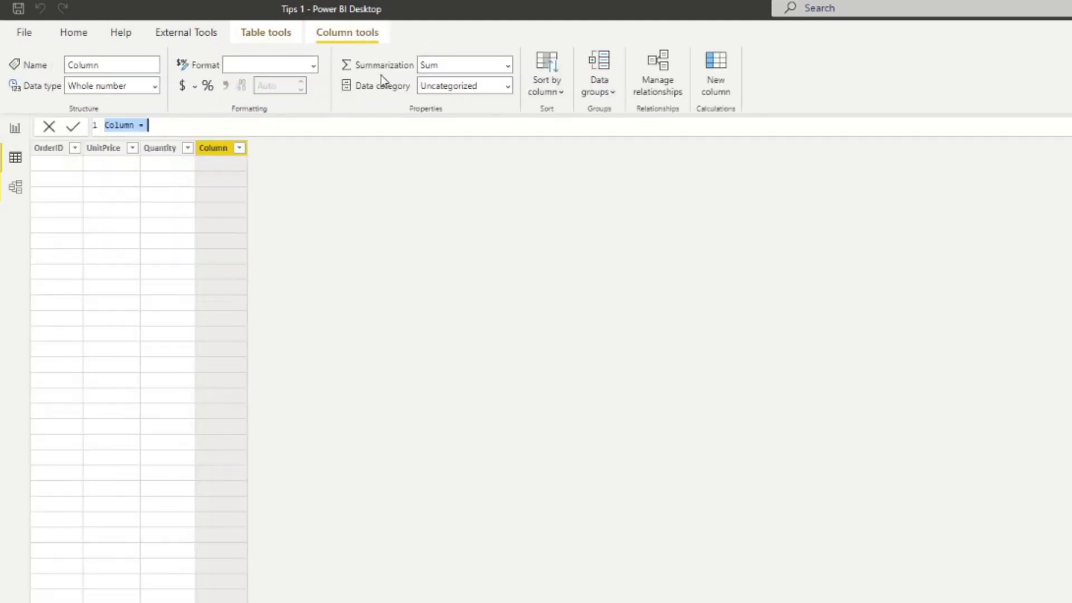
pyautogui.write('Total Sales = ')
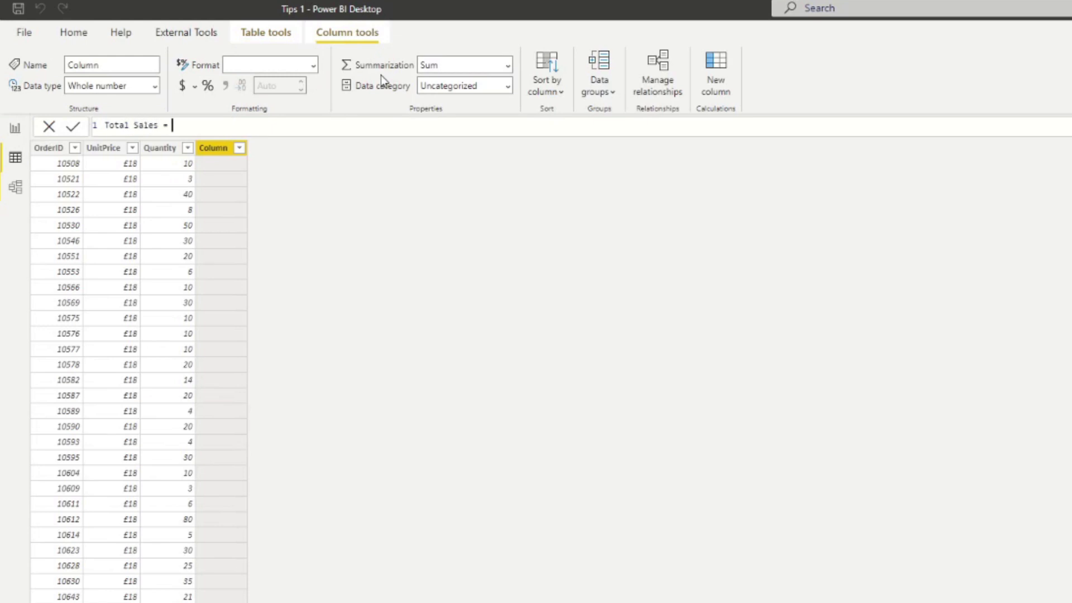
pyautogui.write("'Order Details'[Unit")
pyautogui.press('Tab')
pyautogui.write('* ')
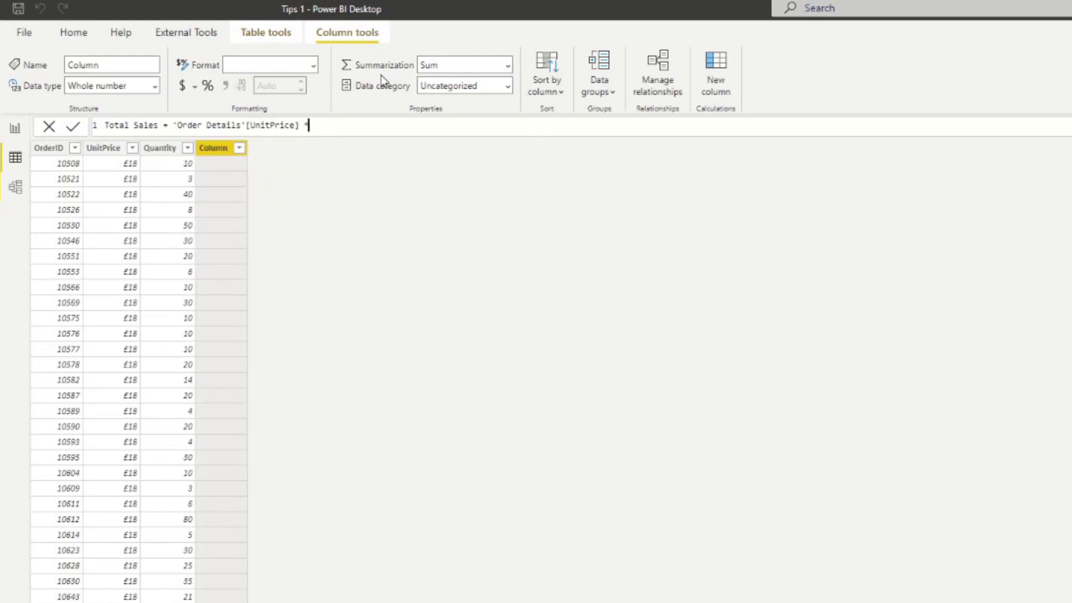
pyautogui.write('Quan')
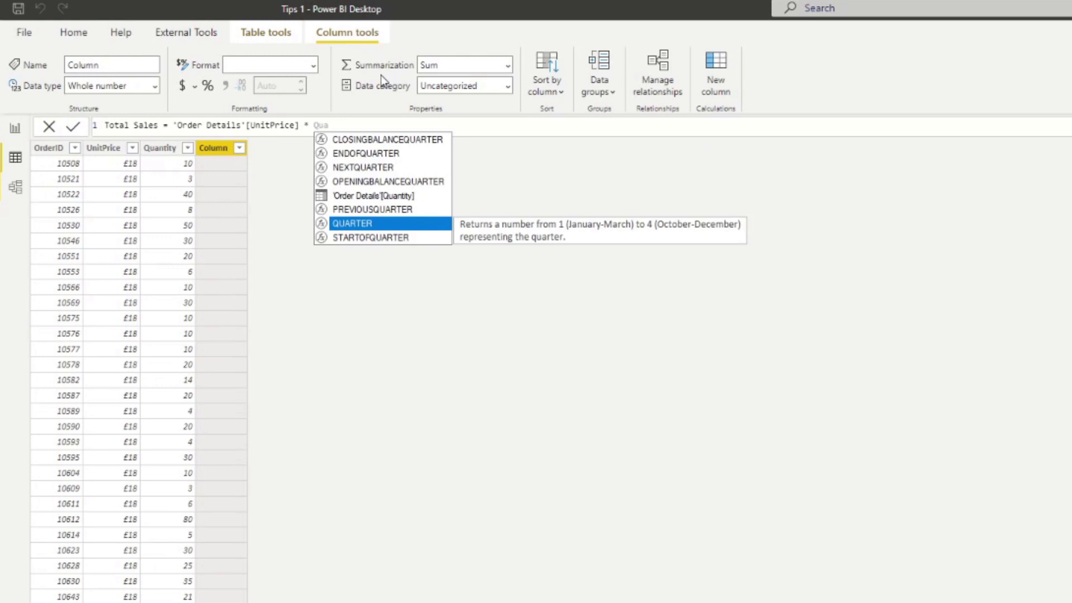
pyautogui.press('Tab')
pyautogui.press('Return')
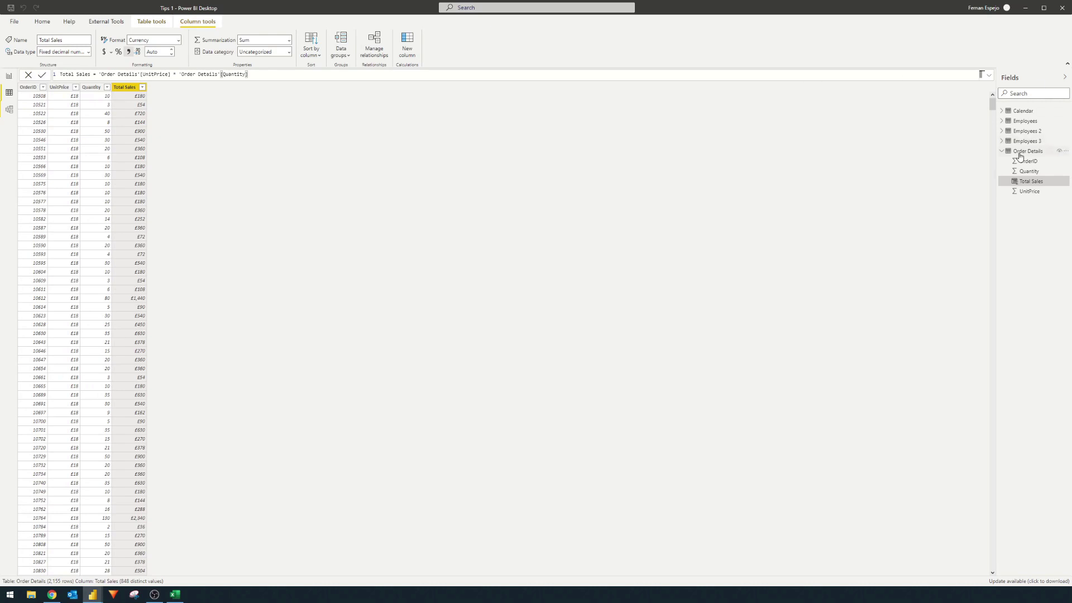
# Create a measure in Order Details: Total Sales DAX = SUMX( 'Order Details', 'Order Details'[UnitPrice] * 'Order Details'[Quantity] ).
pyautogui.rightClick(1020, 156)
pyautogui.click(991, 159)
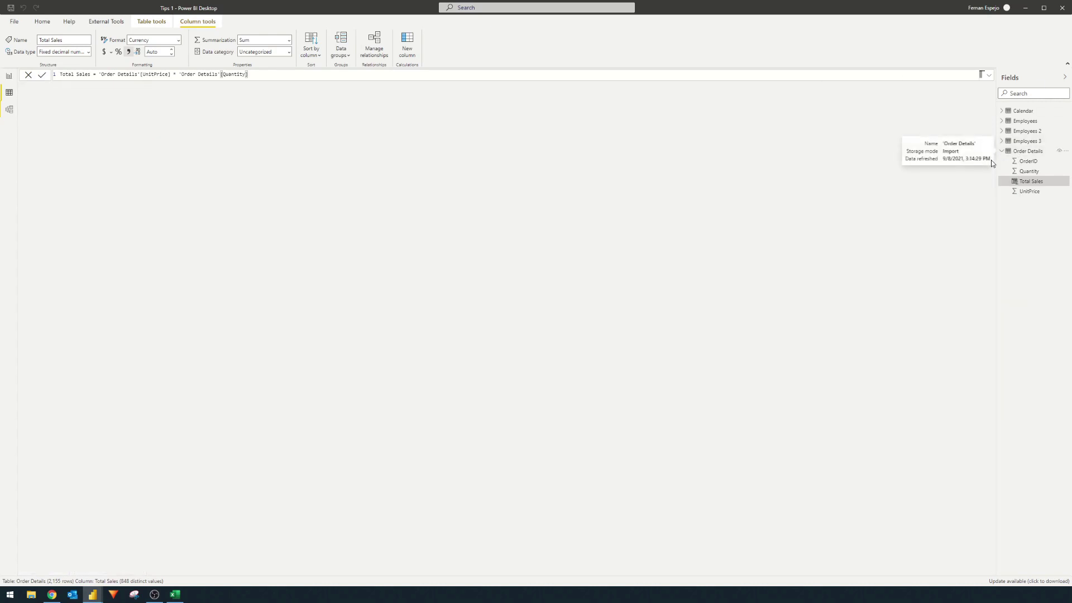
pyautogui.write('Total Sales DAX = ')
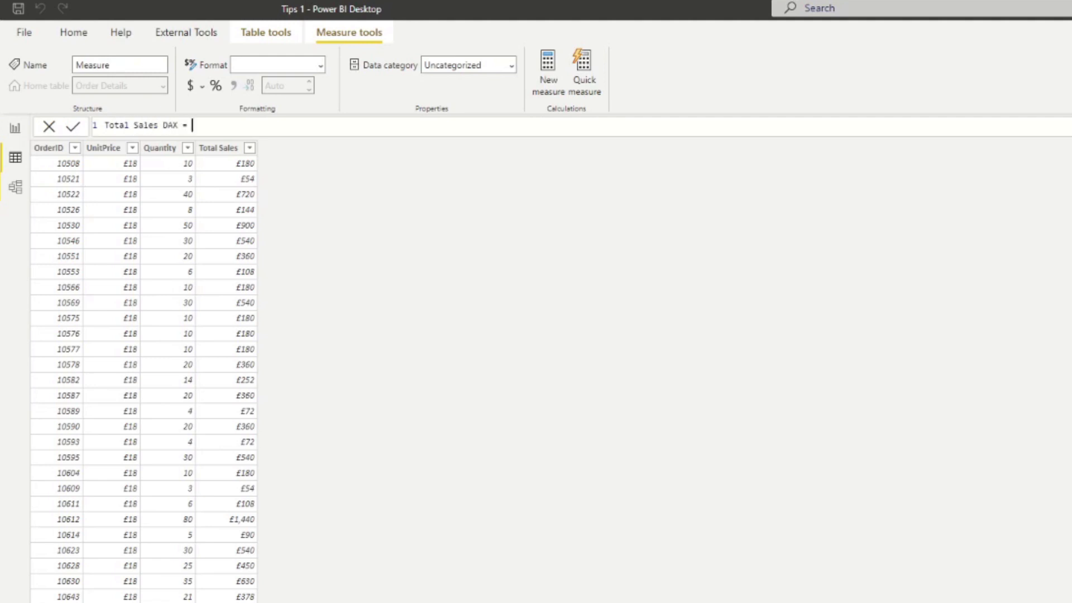
pyautogui.write("SUMX( 'Order")
pyautogui.press('Tab')
pyautogui.write(', Unit')
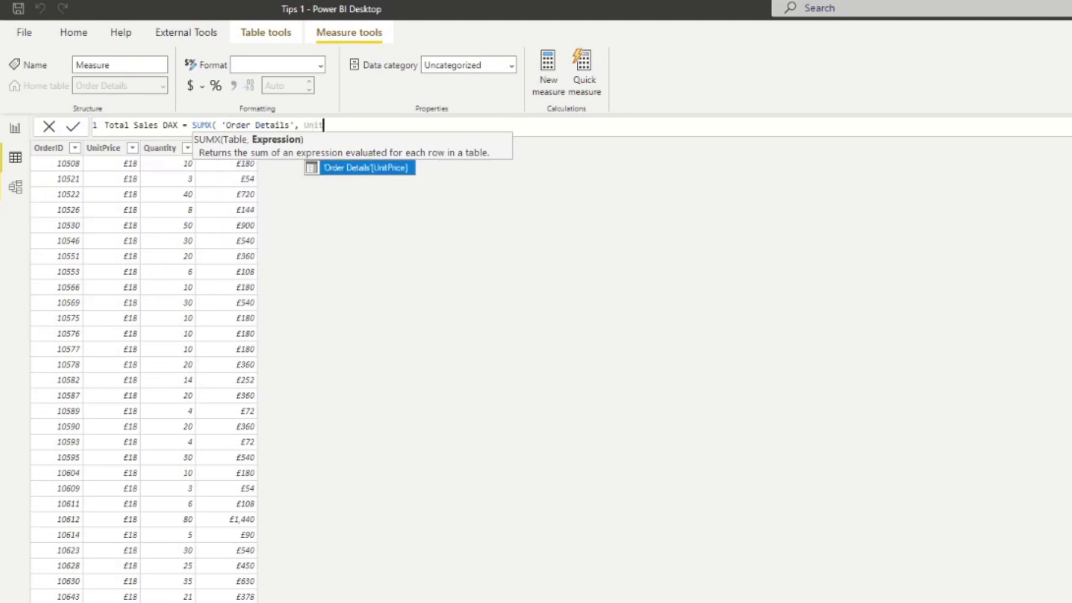
pyautogui.press('Tab')
pyautogui.write('* Quan')
pyautogui.press('Tab')
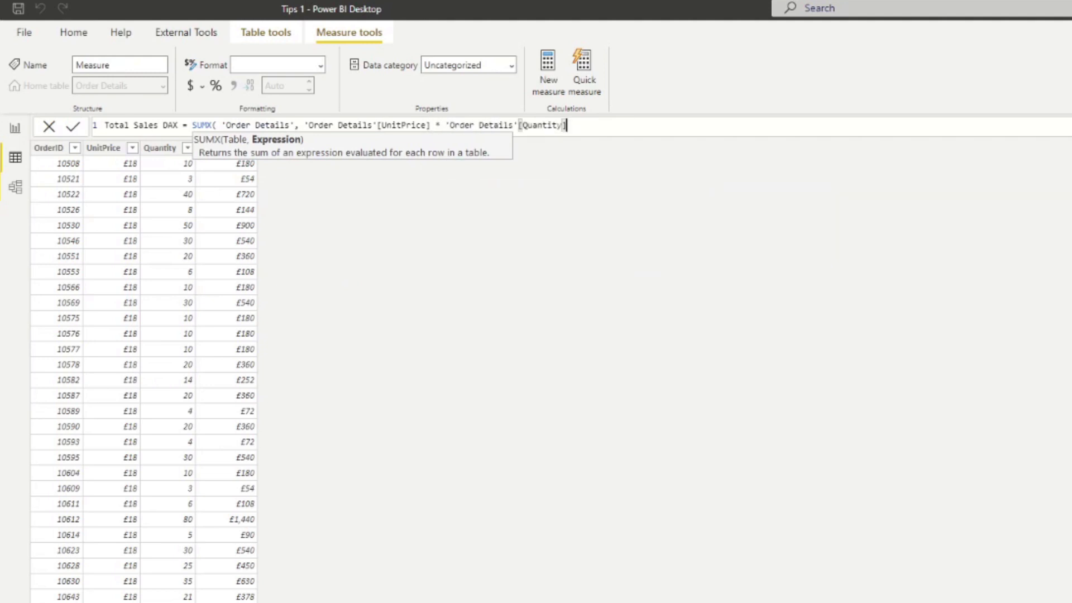
pyautogui.write(')')
pyautogui.press('Return')
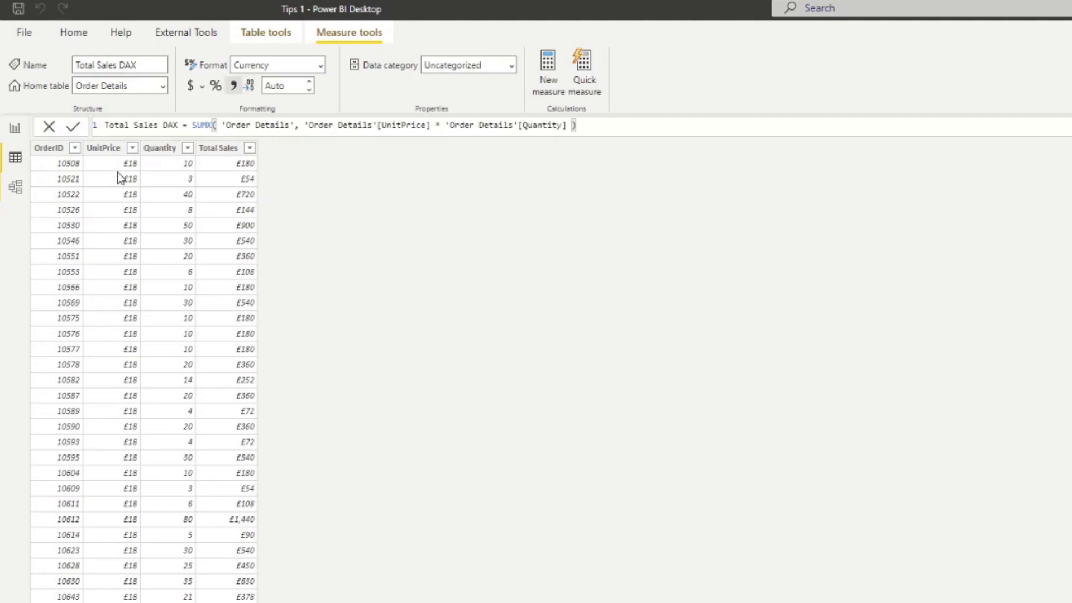
# Add a visual of the Total Sales DAX measure to the empty report page.
pyautogui.click(16, 130)
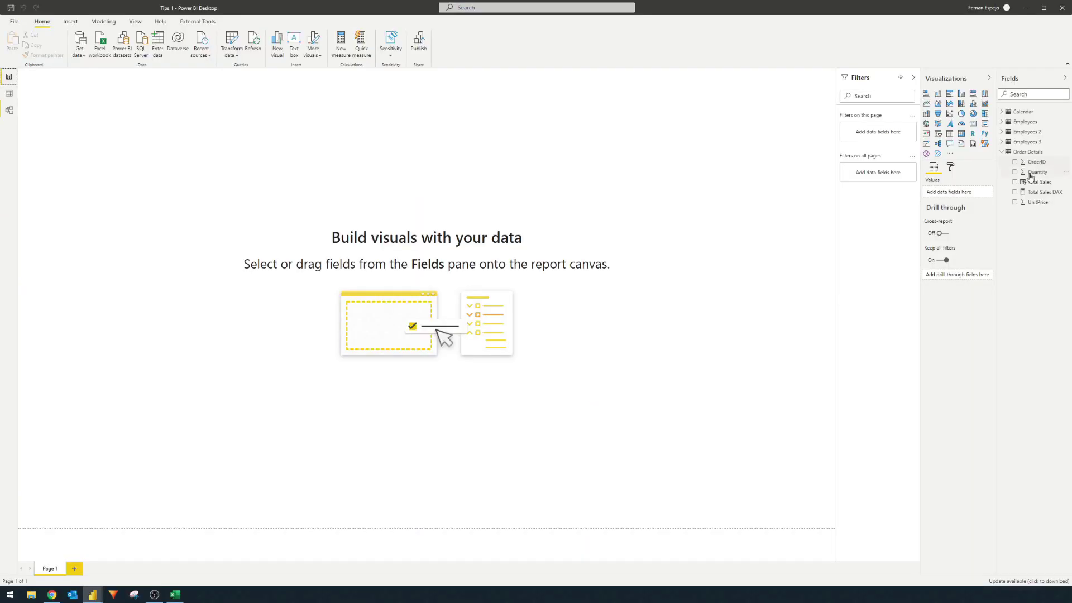
pyautogui.moveTo(1040, 191); pyautogui.dragTo(471, 233)
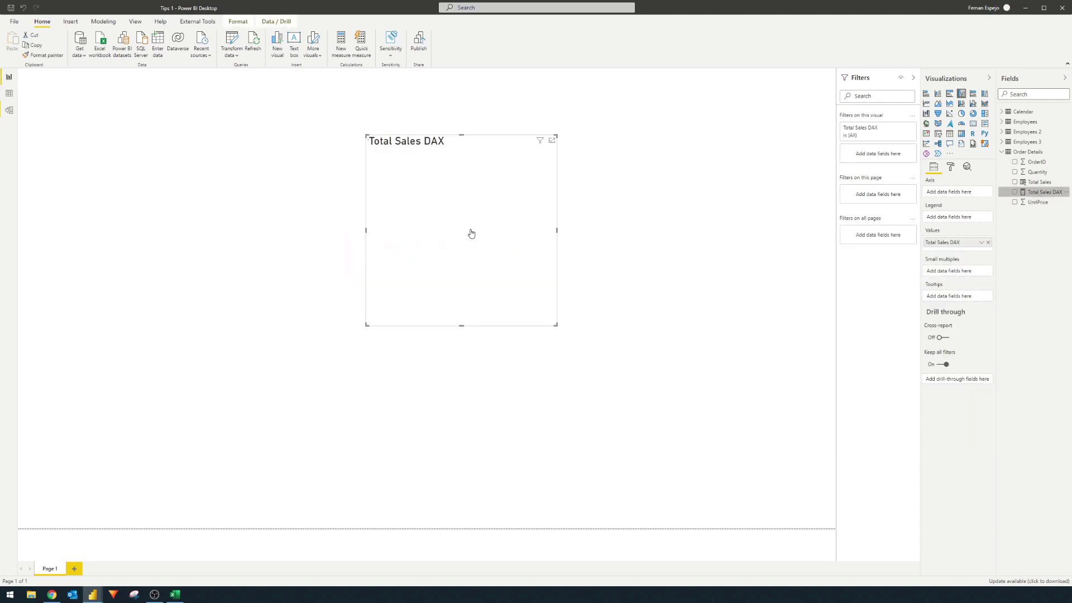